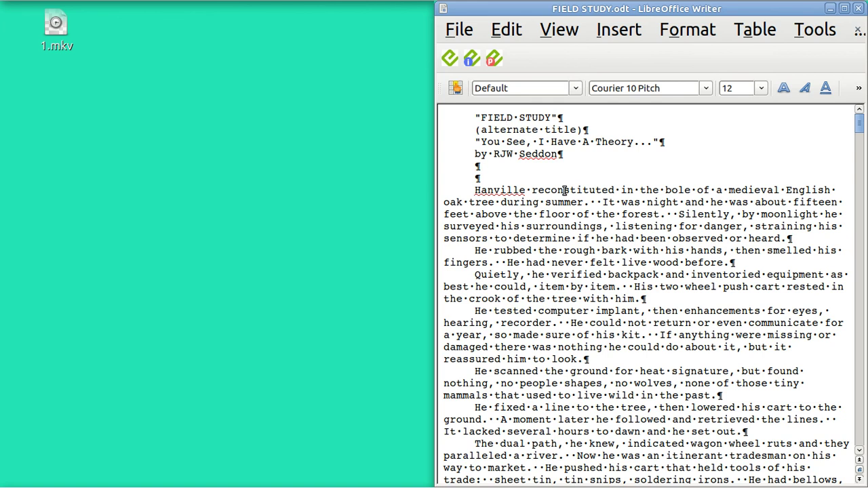
Step: Set the document's zoom factor to a variable 200% and snap the window against the left edge at about three quarters of the screen width
{"action": "key", "text": "ctrl+super+Up"}
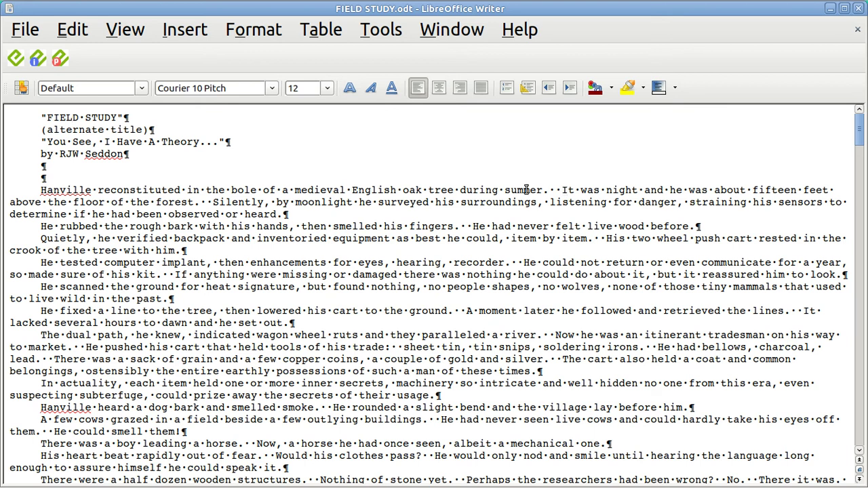
{"action": "left_click", "coordinate": [139, 35]}
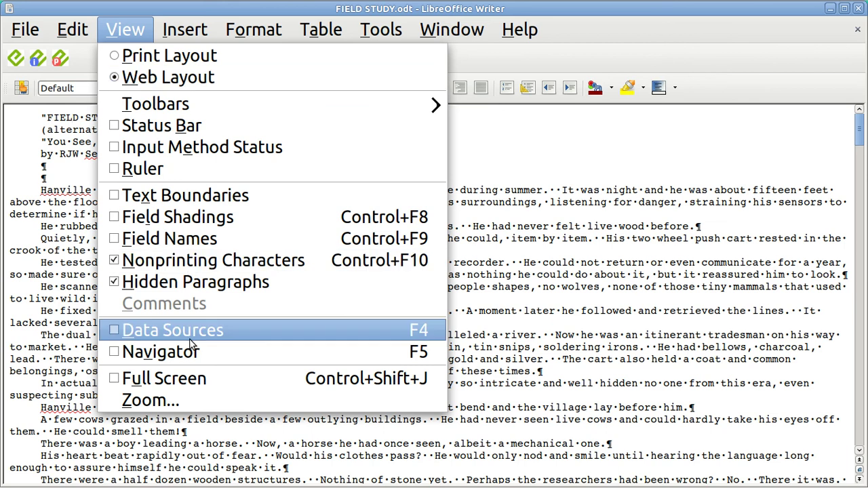
{"action": "left_click", "coordinate": [195, 402]}
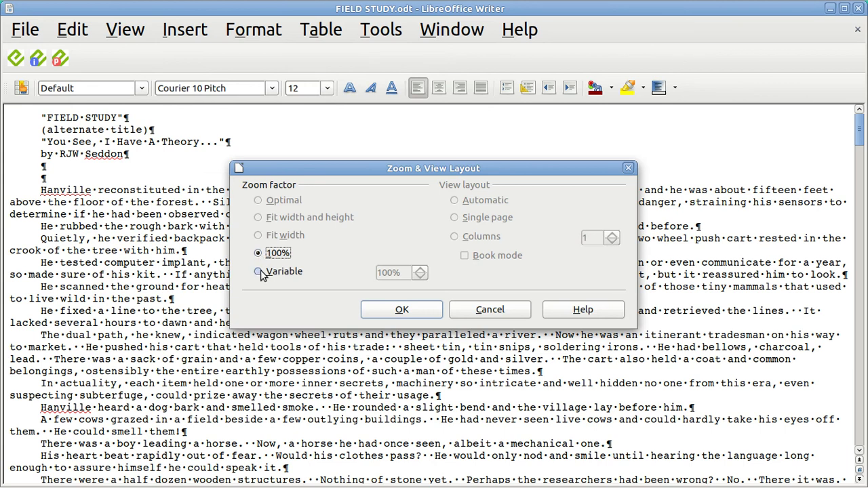
{"action": "left_click", "coordinate": [258, 271]}
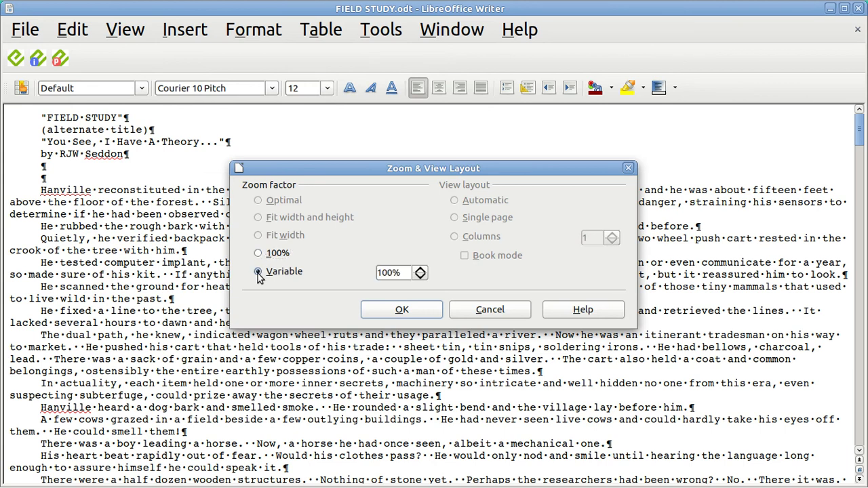
{"action": "left_click", "coordinate": [380, 273]}
{"action": "key", "text": "Delete"}
{"action": "key", "text": "BackSpace"}
{"action": "type", "text": "20"}
{"action": "key", "text": "Return"}
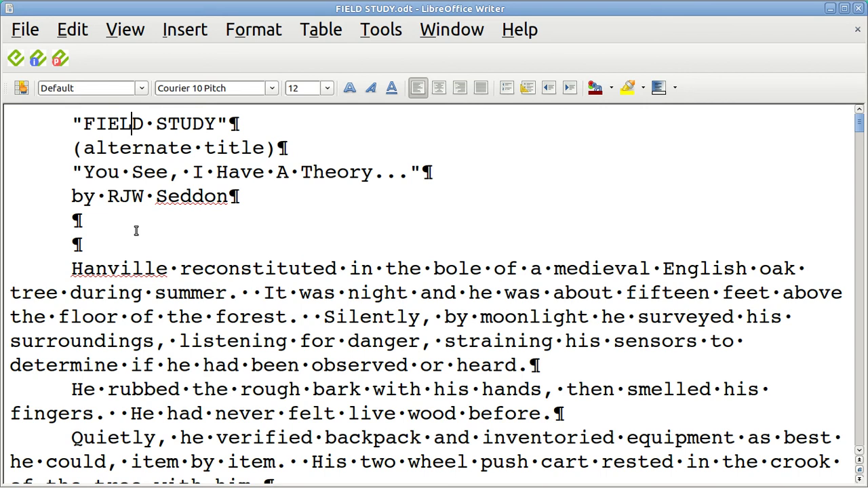
{"action": "key", "text": "super+Left"}
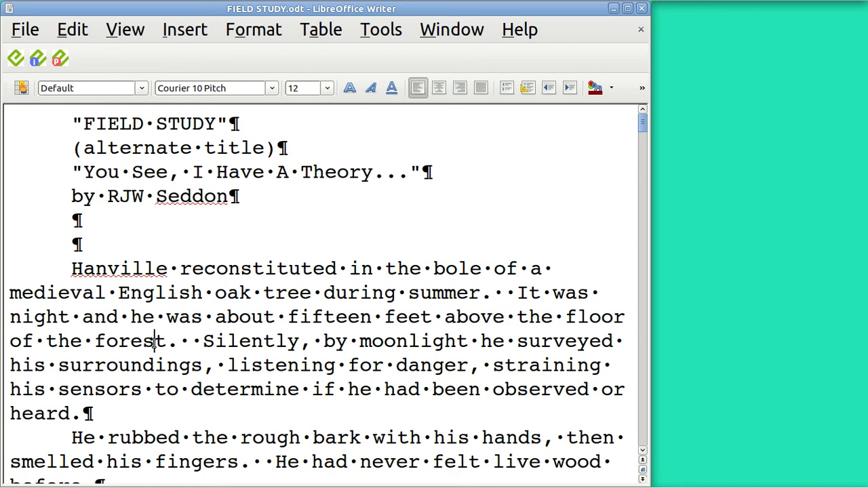
Step: Set the line spacing of the first story paragraph, beginning "Hanville reconstituted", to Double
{"action": "left_click", "coordinate": [154, 342]}
{"action": "left_click", "coordinate": [256, 33]}
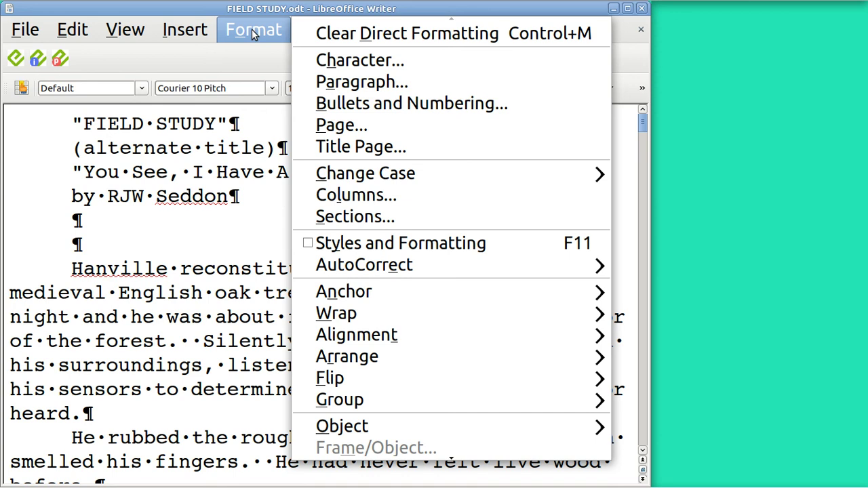
{"action": "left_click", "coordinate": [335, 82]}
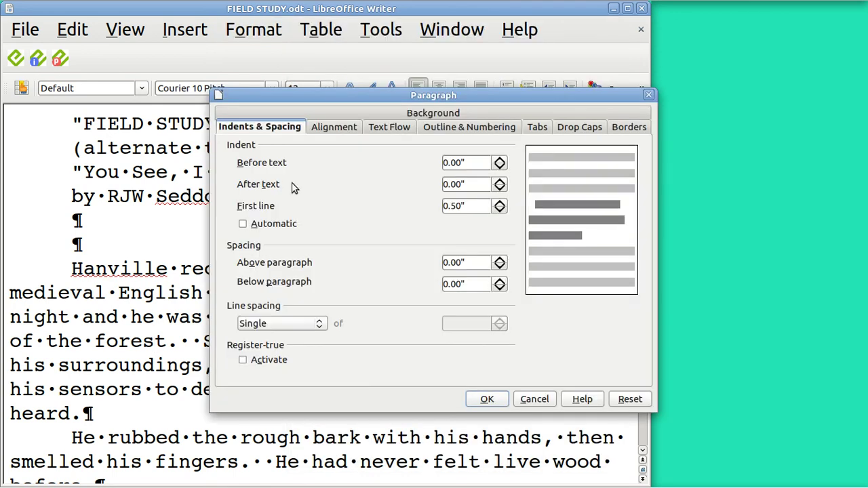
{"action": "left_click", "coordinate": [322, 133]}
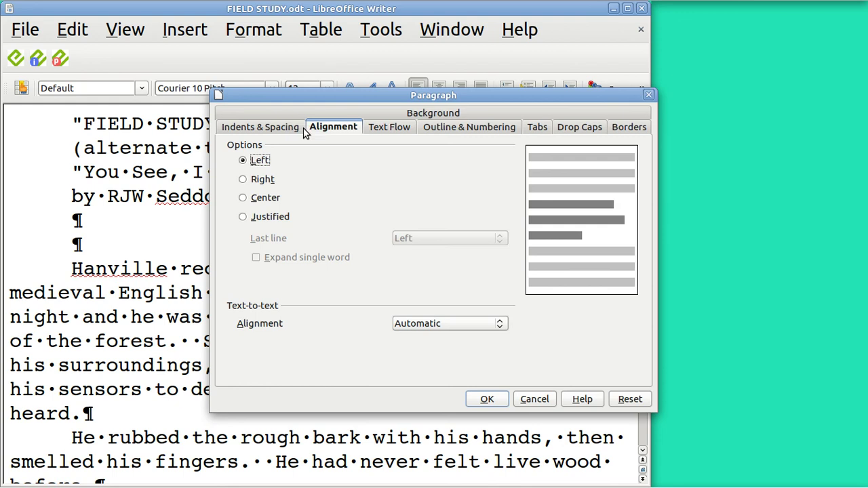
{"action": "left_click", "coordinate": [290, 129]}
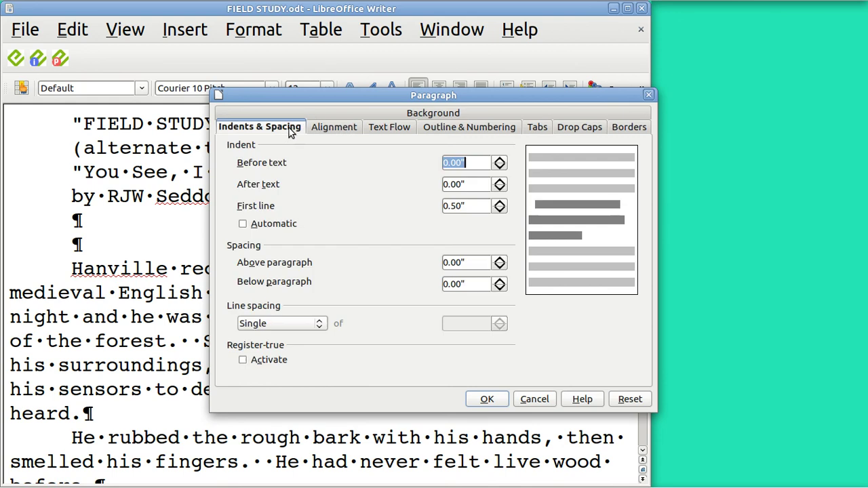
{"action": "left_click", "coordinate": [320, 326]}
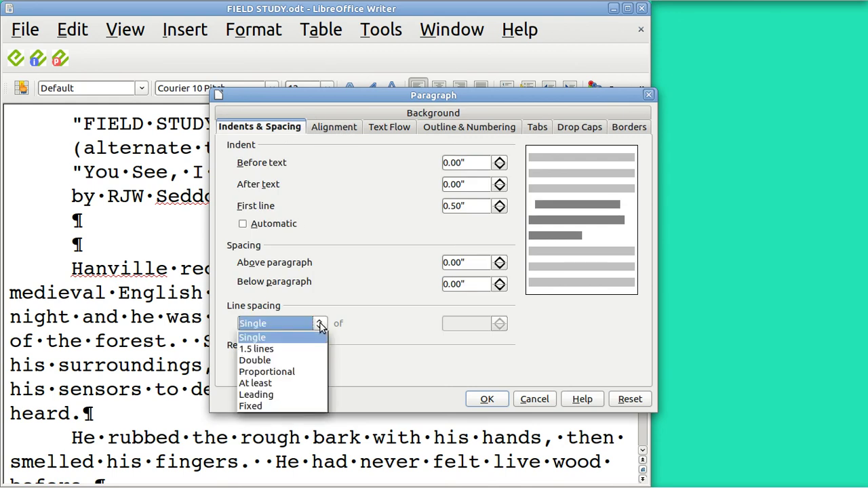
{"action": "left_click", "coordinate": [296, 363]}
{"action": "left_click", "coordinate": [488, 400]}
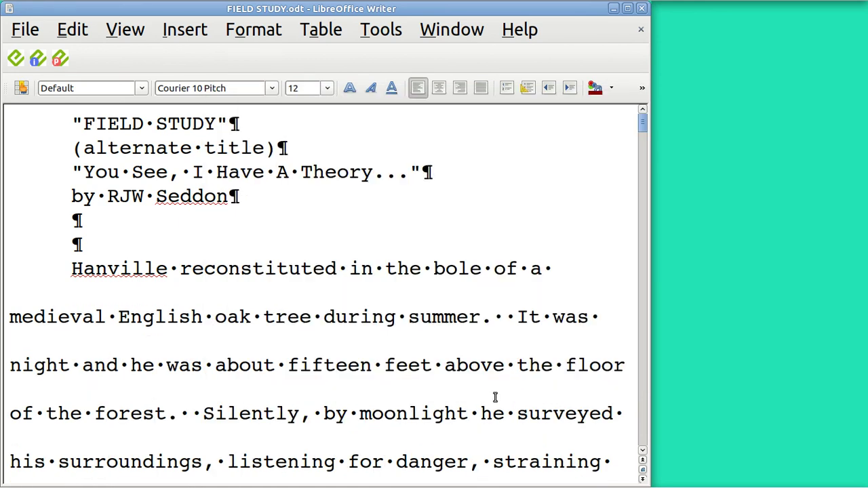
{"action": "left_click", "coordinate": [642, 275]}
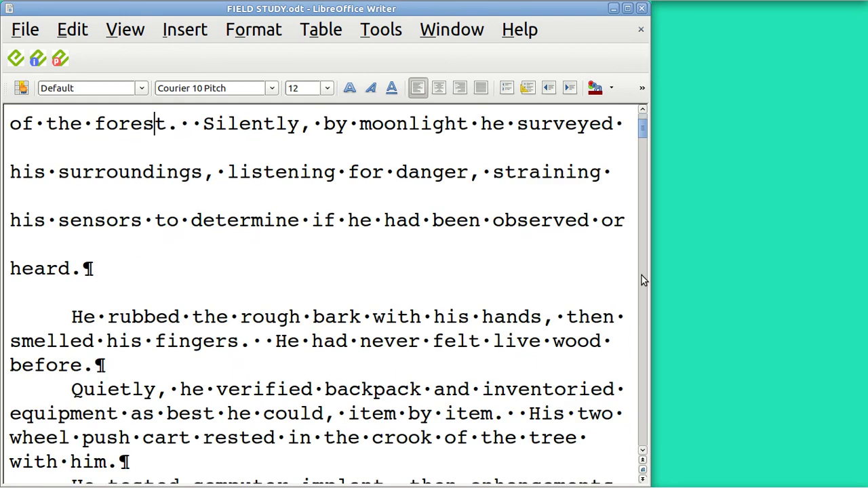
Step: Modify the Default paragraph style so its line spacing is Double, and dismiss the style list
{"action": "right_click", "coordinate": [18, 95]}
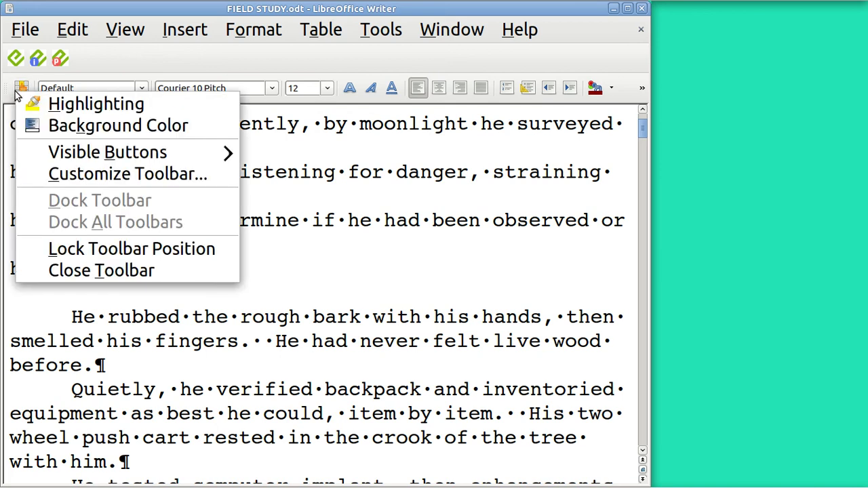
{"action": "key", "text": "Escape"}
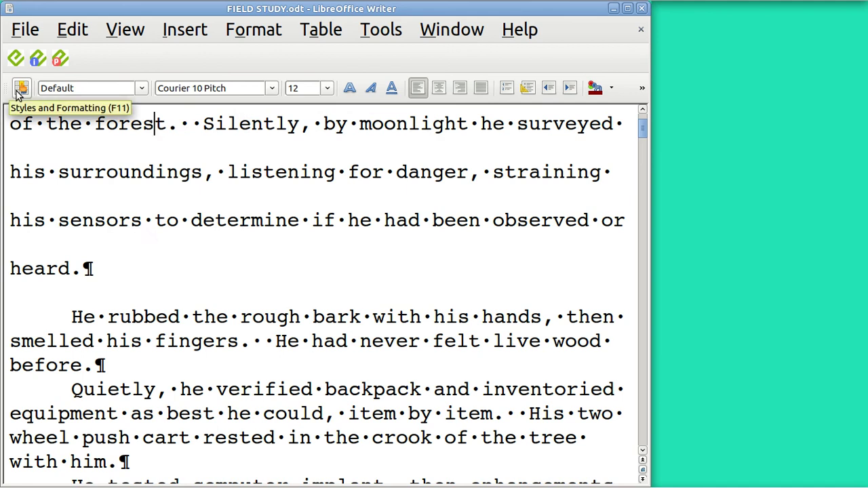
{"action": "left_click", "coordinate": [19, 91]}
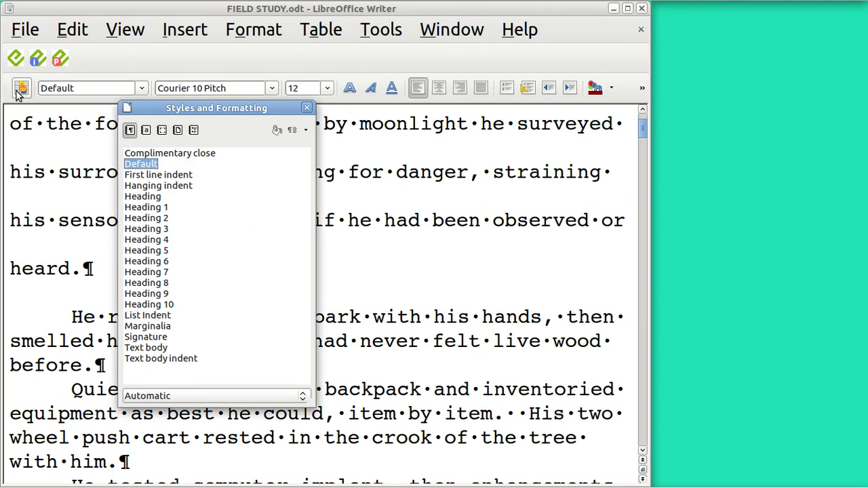
{"action": "right_click", "coordinate": [150, 167]}
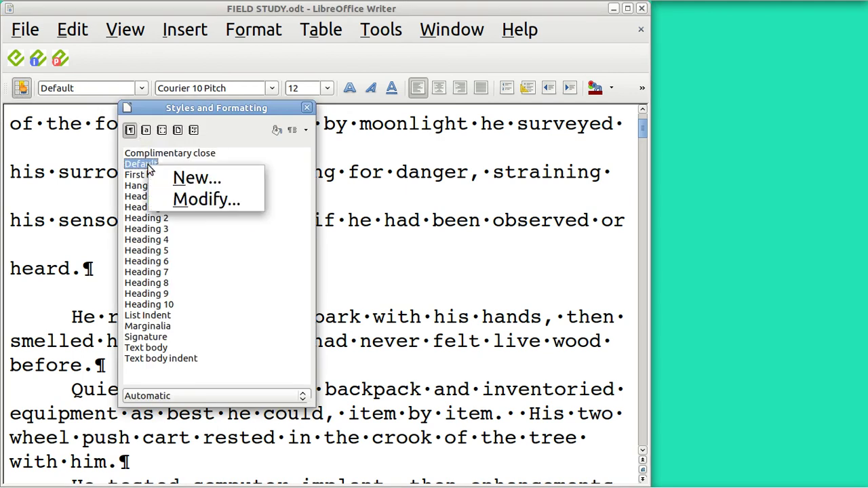
{"action": "left_click", "coordinate": [194, 199]}
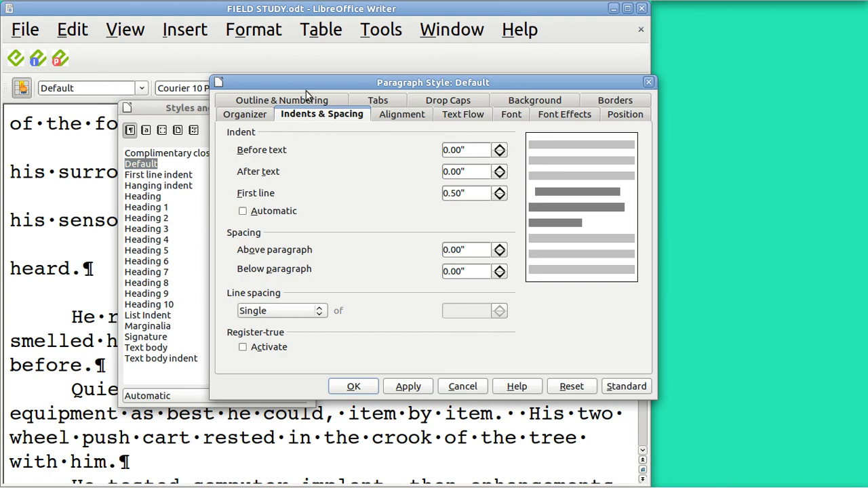
{"action": "left_click", "coordinate": [320, 313]}
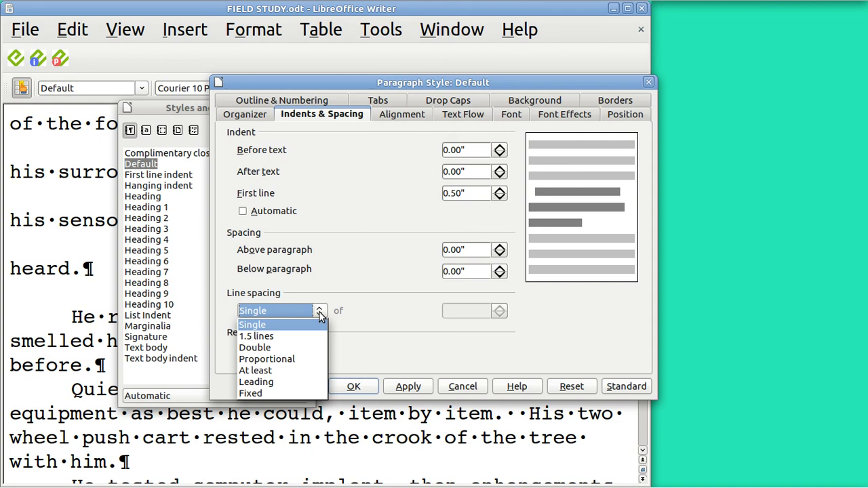
{"action": "left_click", "coordinate": [303, 348]}
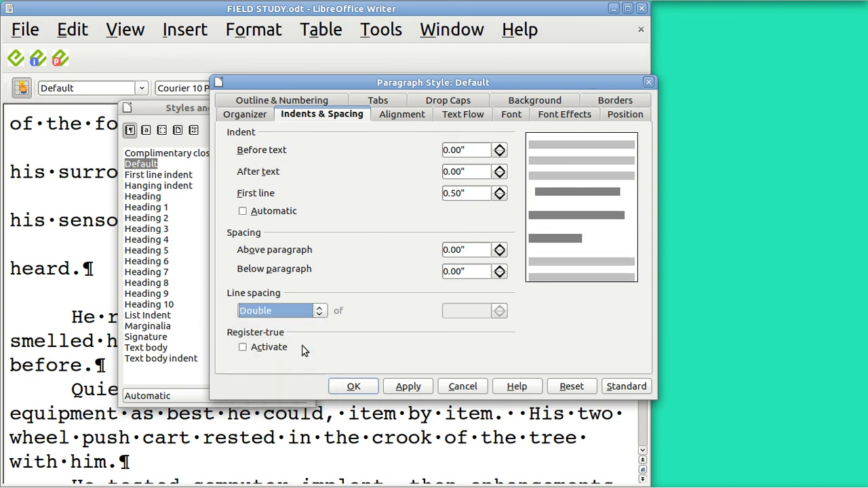
{"action": "left_click", "coordinate": [353, 386]}
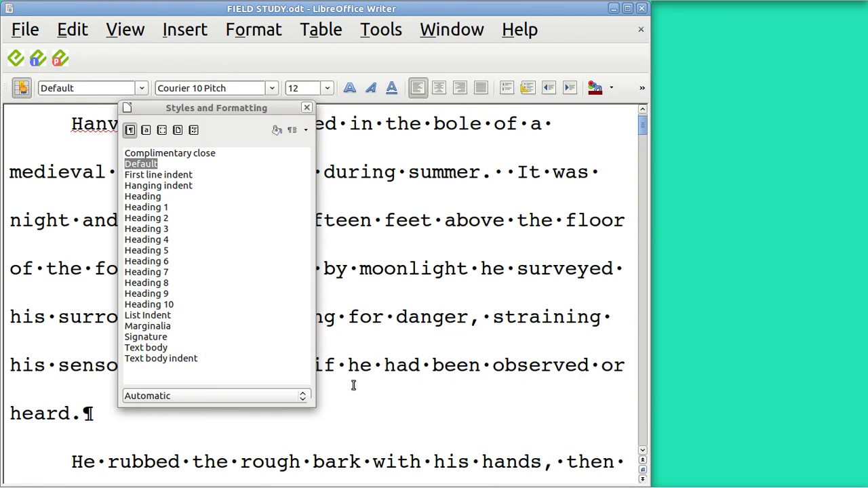
{"action": "left_click", "coordinate": [307, 109]}
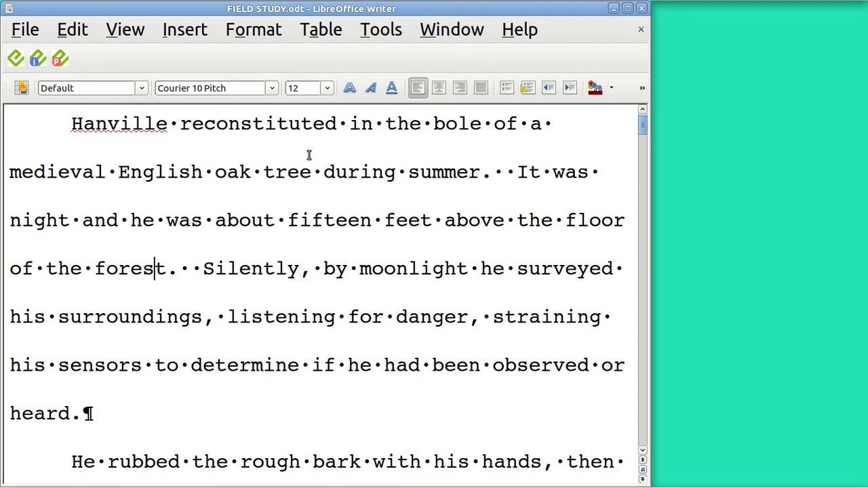
Step: List all paragraph styles and apply the Title style to the "FIELD STUDY" line at the start of the document
{"action": "left_click", "coordinate": [643, 114]}
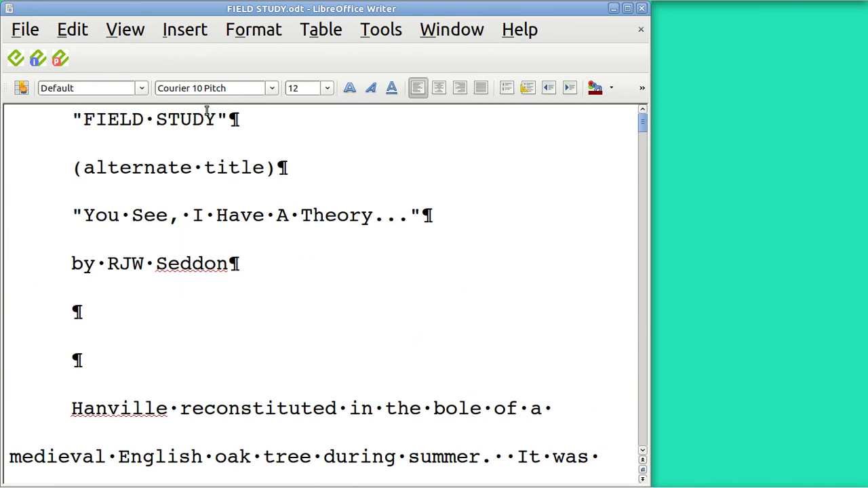
{"action": "left_click", "coordinate": [193, 119]}
{"action": "left_click", "coordinate": [143, 89]}
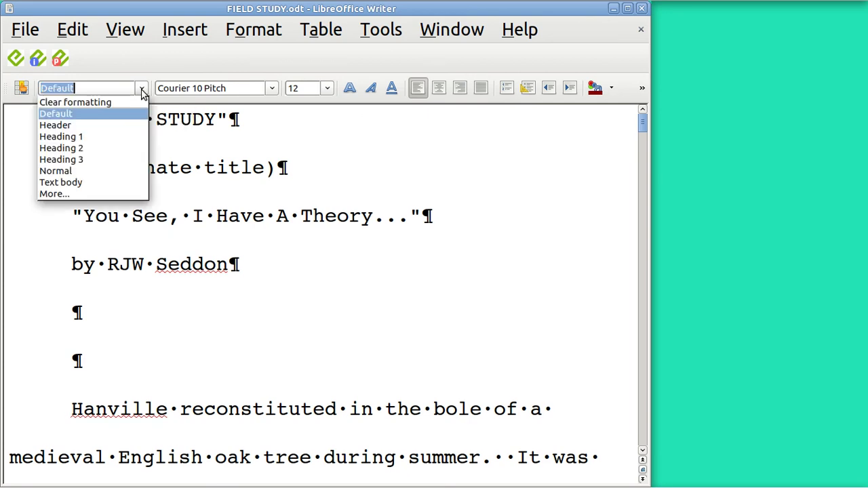
{"action": "left_click", "coordinate": [113, 194]}
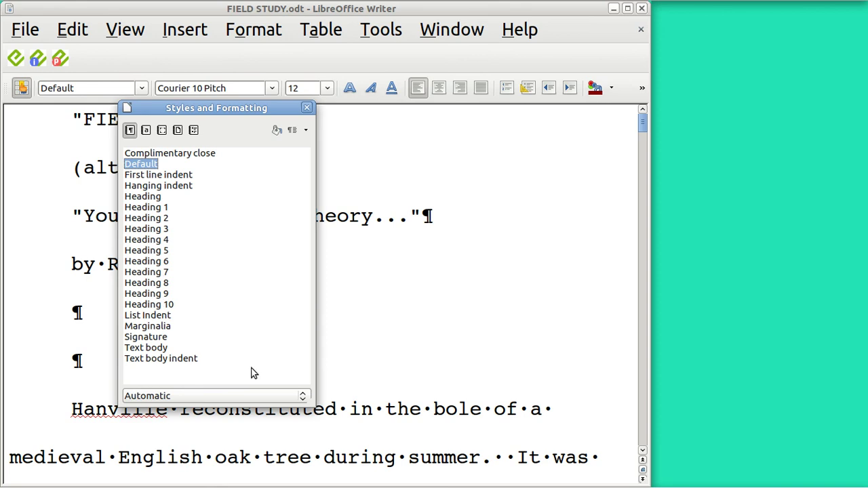
{"action": "left_click", "coordinate": [304, 397]}
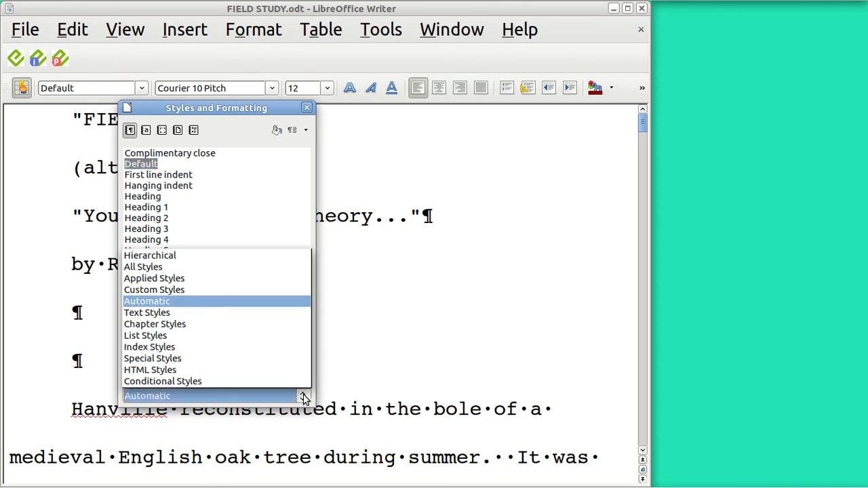
{"action": "left_click", "coordinate": [213, 273]}
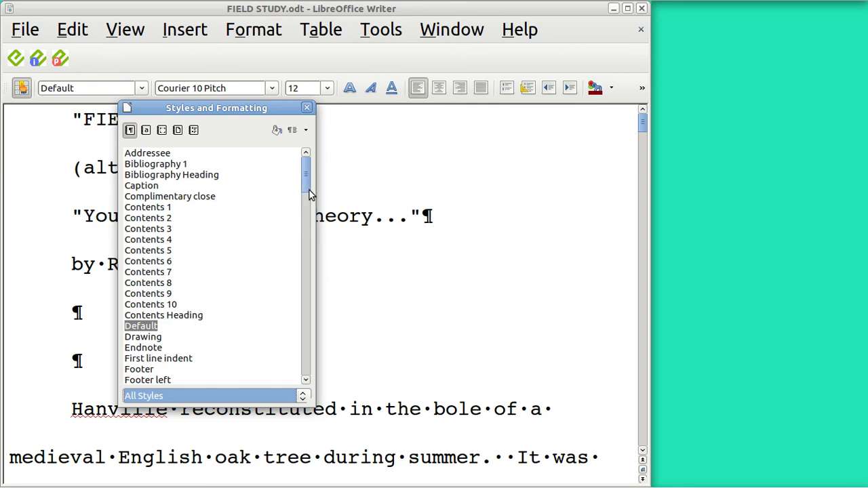
{"action": "left_click_drag", "start_coordinate": [309, 194], "coordinate": [312, 361]}
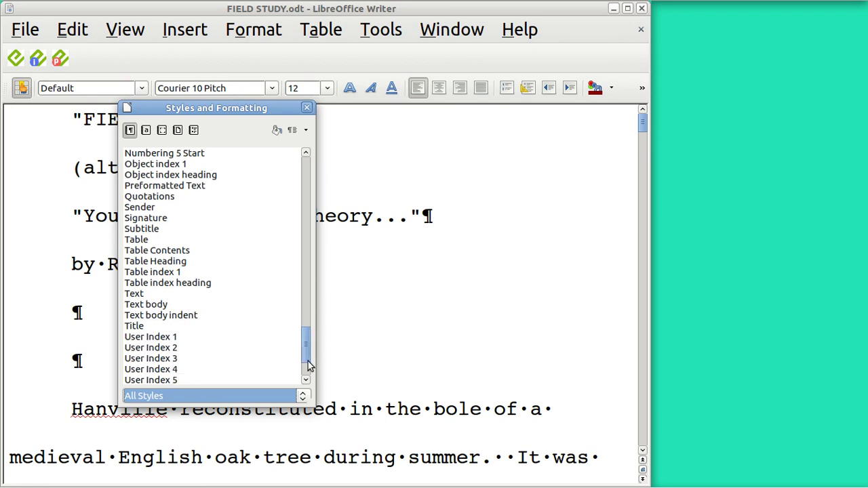
{"action": "left_click", "coordinate": [135, 326]}
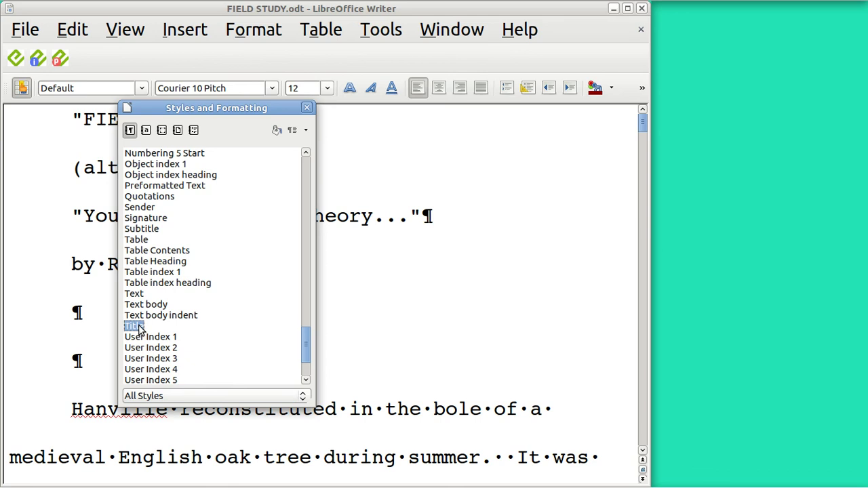
{"action": "double_click", "coordinate": [135, 326]}
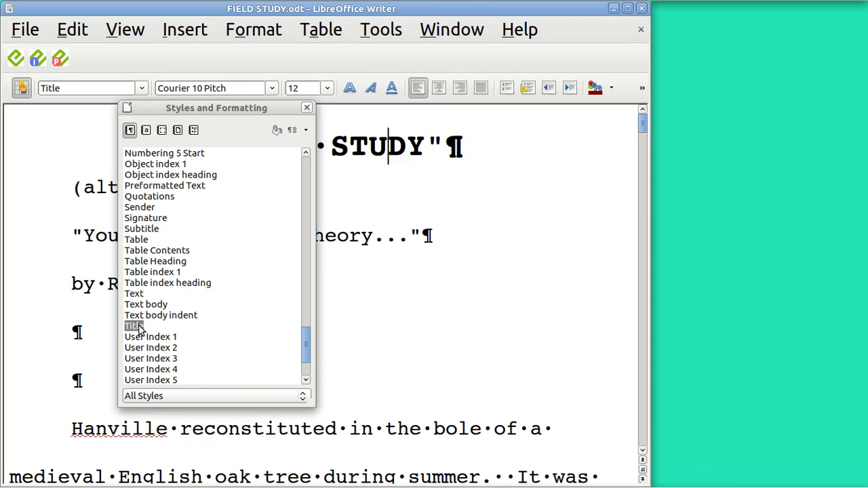
{"action": "left_click", "coordinate": [306, 109]}
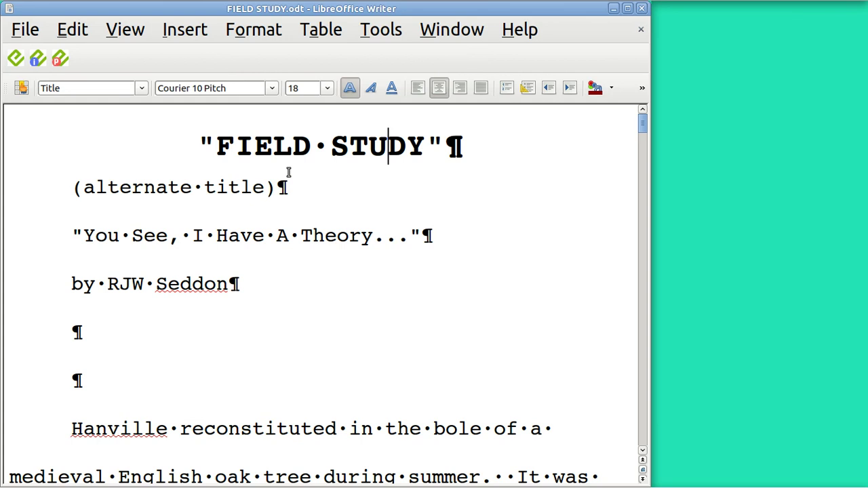
Step: Modify the Title paragraph style, setting its spacing above and below the paragraph to 0.00"
{"action": "left_click", "coordinate": [258, 187]}
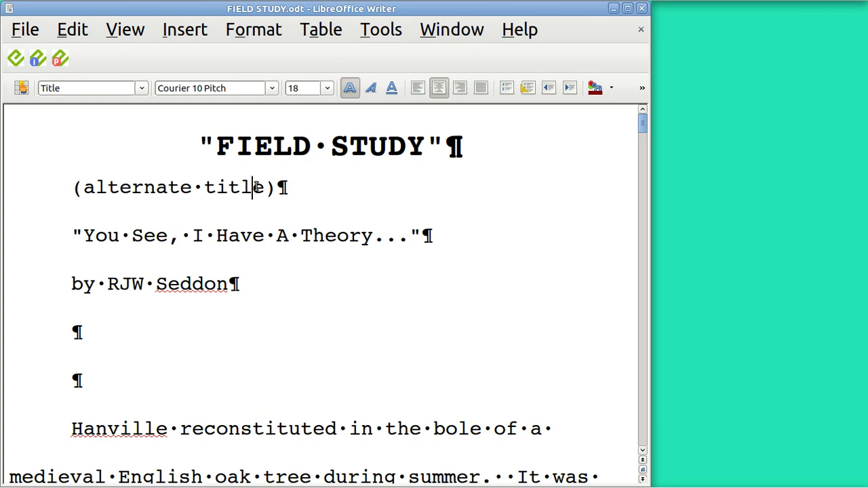
{"action": "left_click", "coordinate": [269, 151]}
{"action": "right_click", "coordinate": [16, 96]}
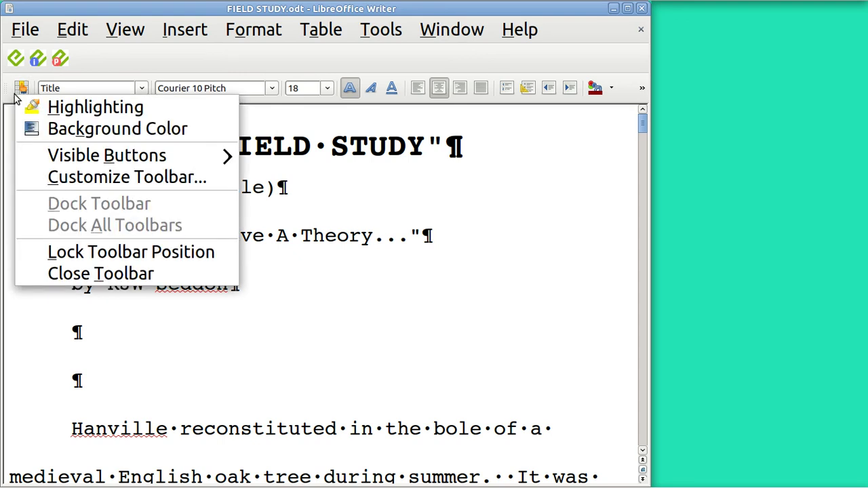
{"action": "key", "text": "Escape"}
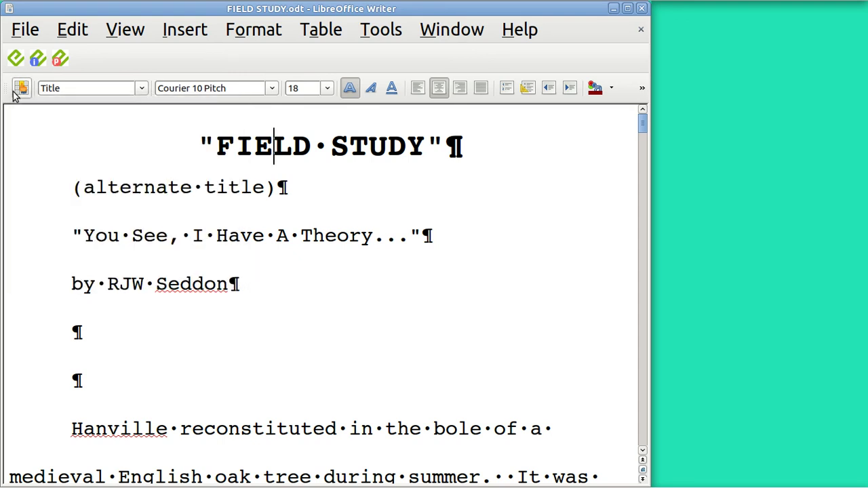
{"action": "left_click", "coordinate": [20, 89]}
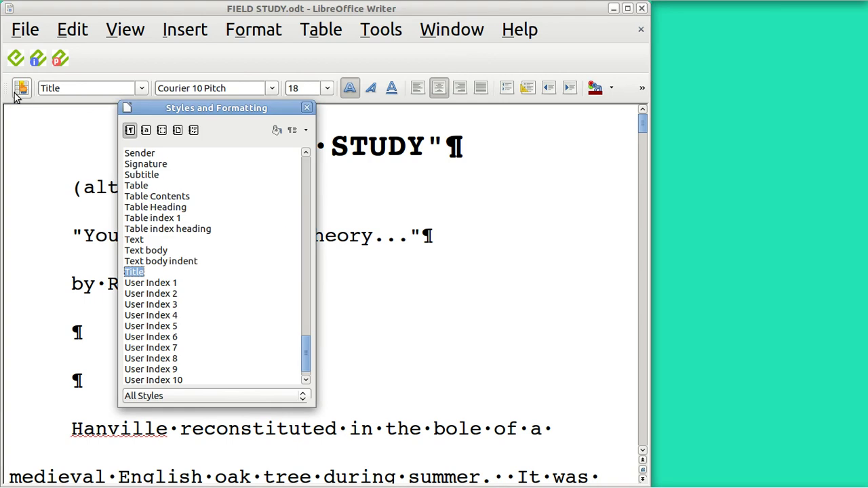
{"action": "right_click", "coordinate": [139, 276]}
{"action": "left_click", "coordinate": [186, 307]}
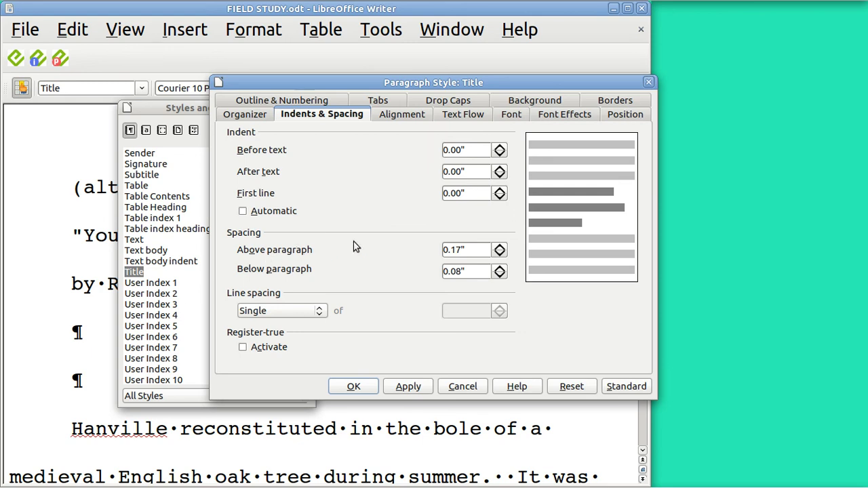
{"action": "left_click", "coordinate": [500, 254]}
{"action": "left_click", "coordinate": [499, 276]}
{"action": "left_click", "coordinate": [499, 275]}
{"action": "left_click", "coordinate": [500, 275]}
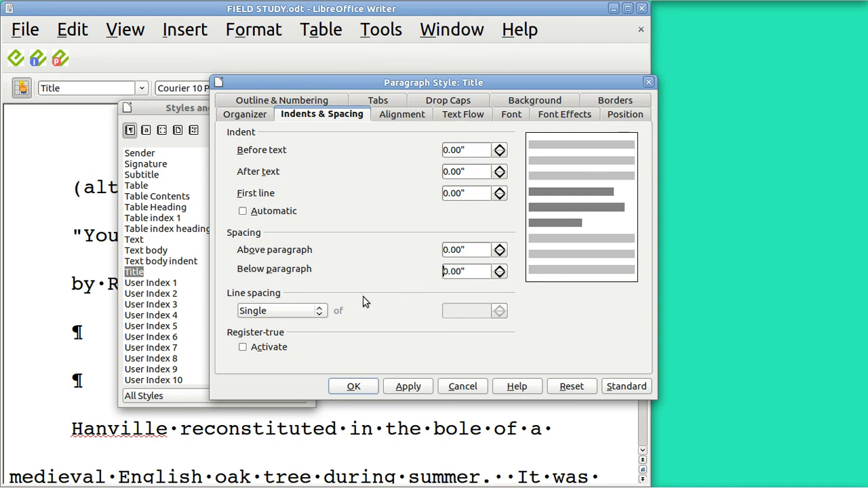
Step: Set the Title style's font to Regular at 12pt, apply the changes and dismiss the style list
{"action": "left_click", "coordinate": [511, 117]}
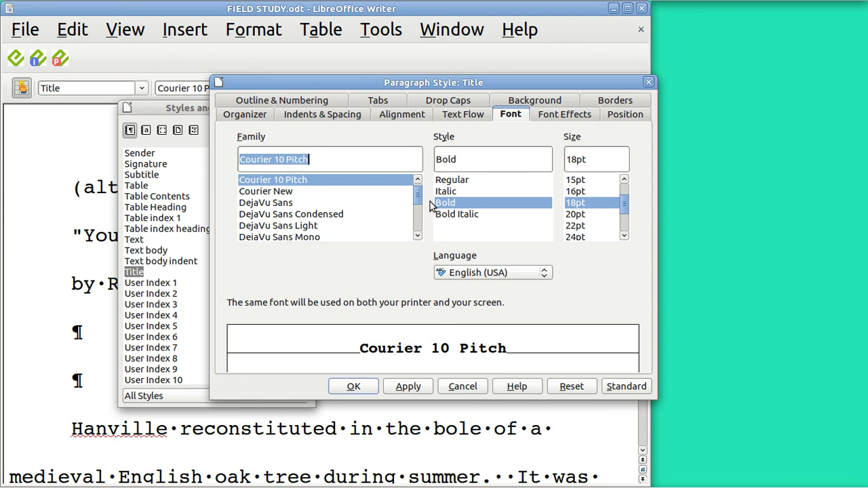
{"action": "left_click", "coordinate": [448, 181]}
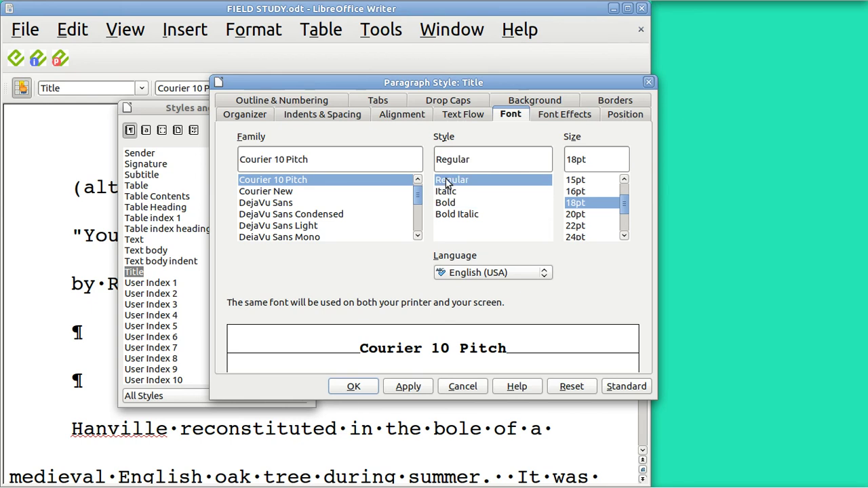
{"action": "left_click", "coordinate": [624, 181]}
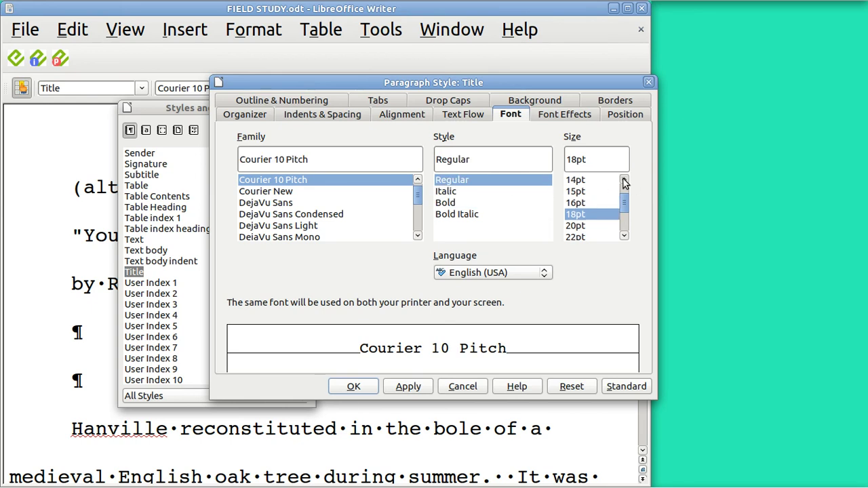
{"action": "scroll", "coordinate": [624, 183], "scroll_direction": "up", "scroll_amount": 2}
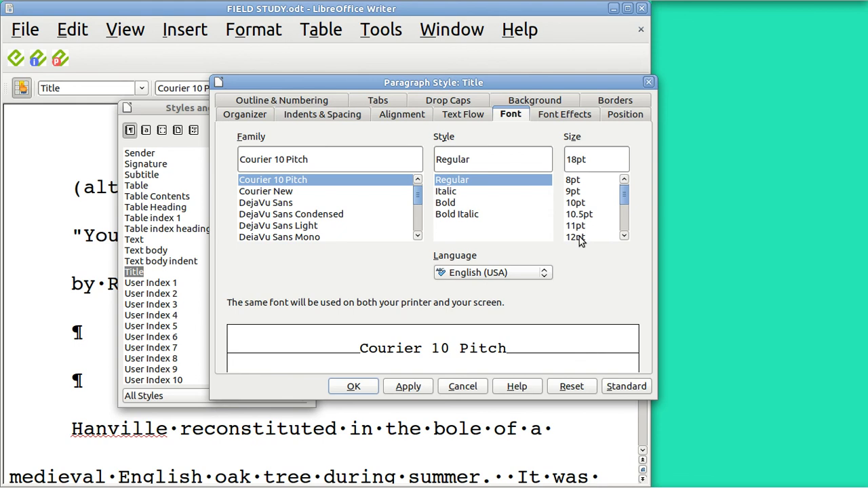
{"action": "left_click", "coordinate": [578, 237]}
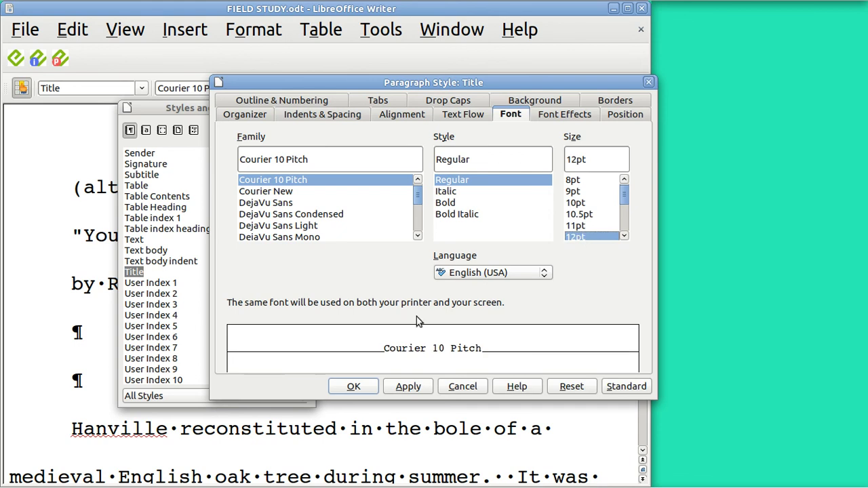
{"action": "left_click", "coordinate": [354, 388]}
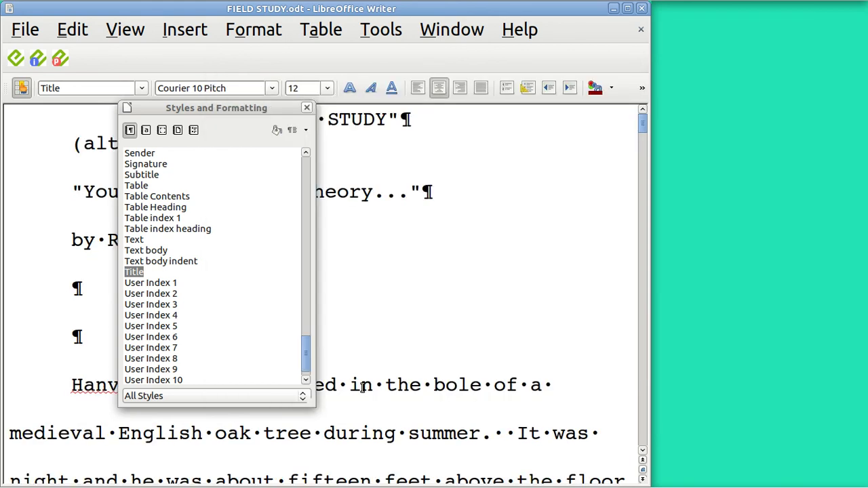
{"action": "left_click", "coordinate": [307, 109]}
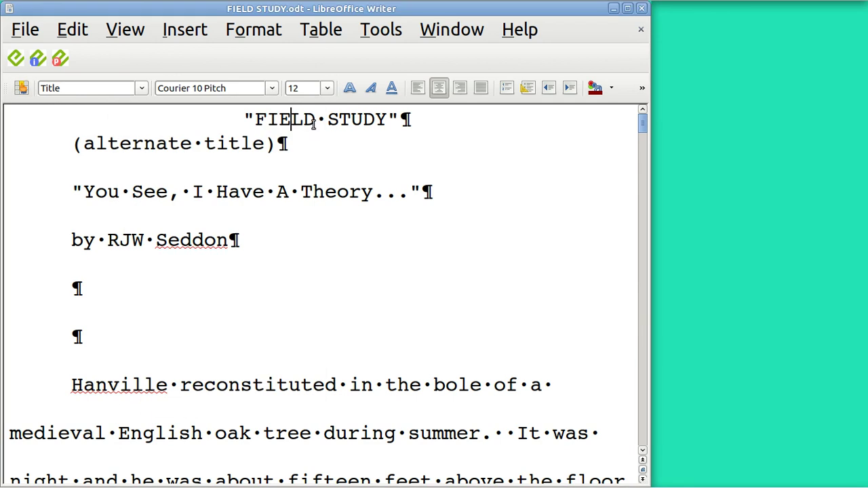
Step: Center the "(alternate title)" line, the "You See, I Have A Theory..." line and the author byline
{"action": "left_click", "coordinate": [291, 120]}
{"action": "left_click", "coordinate": [263, 144]}
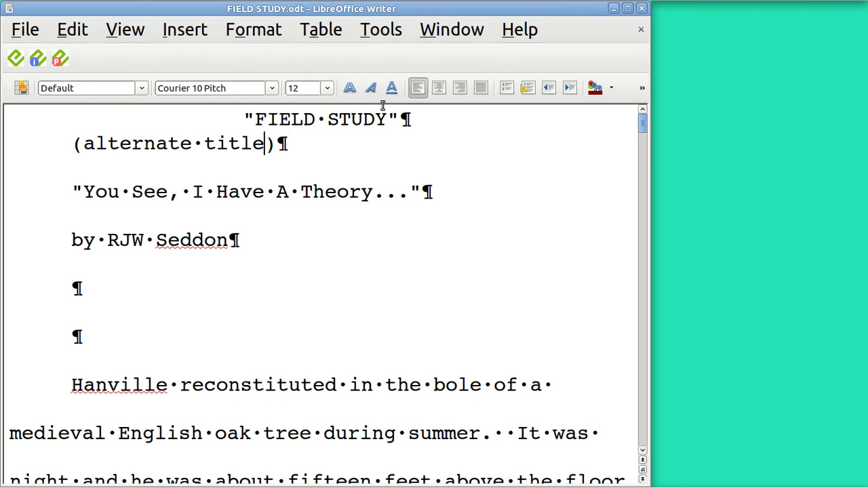
{"action": "left_click", "coordinate": [439, 92]}
{"action": "left_click", "coordinate": [365, 190]}
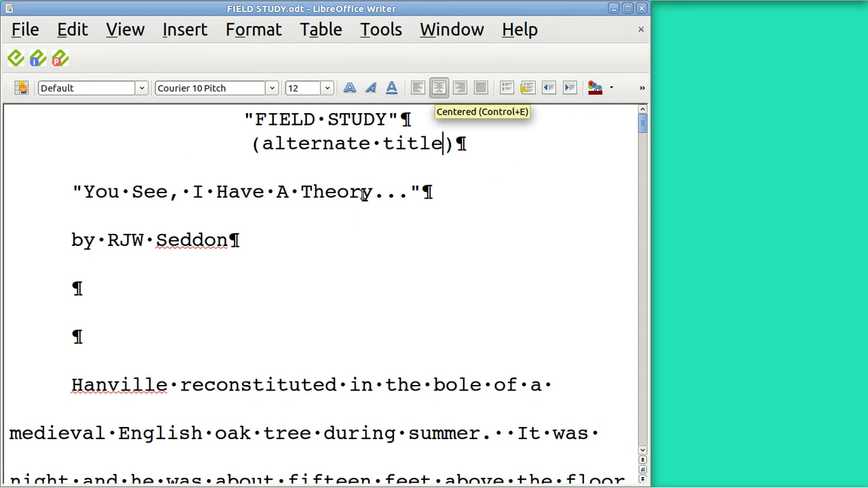
{"action": "left_click", "coordinate": [440, 91]}
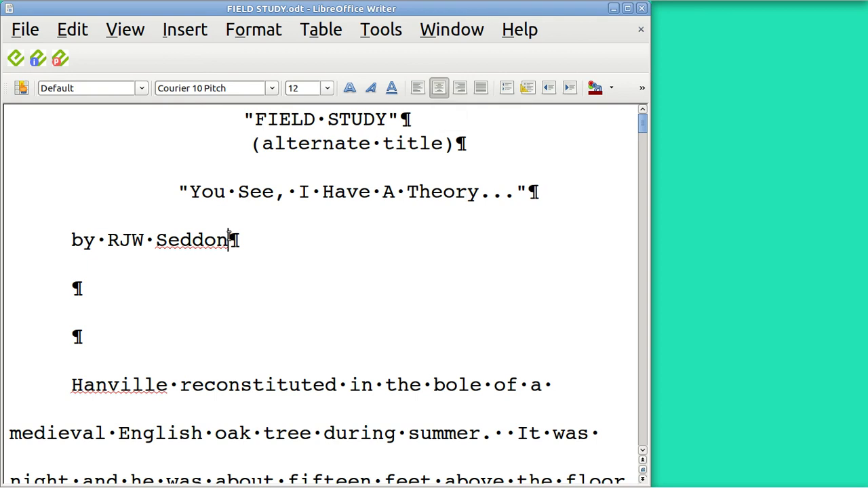
{"action": "left_click", "coordinate": [228, 240]}
{"action": "left_click", "coordinate": [459, 90]}
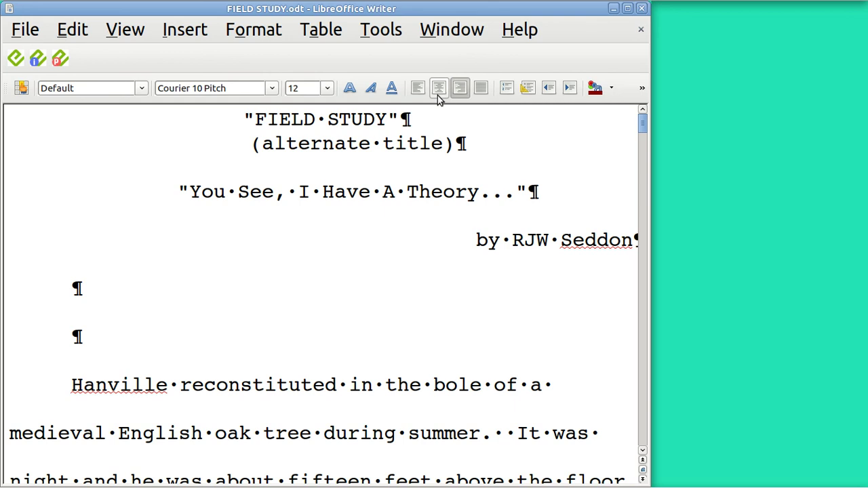
{"action": "left_click", "coordinate": [439, 89]}
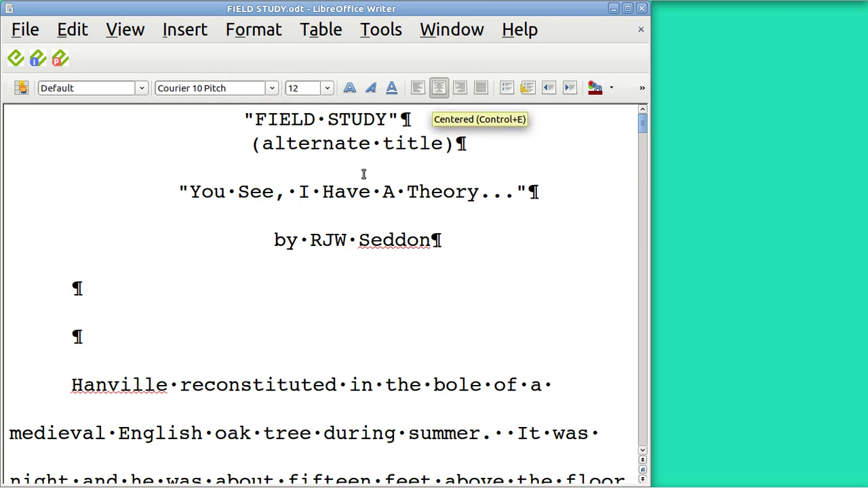
Step: Remove the first-line indent from the "(alternate title)" paragraph
{"action": "left_click", "coordinate": [346, 143]}
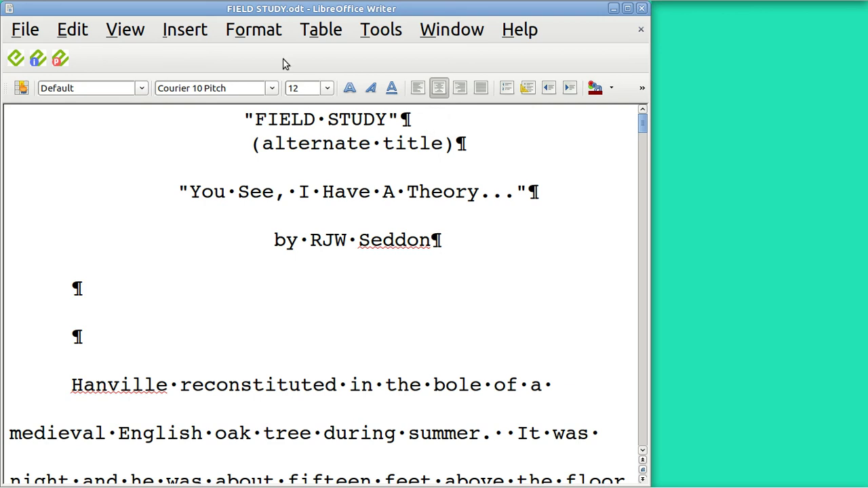
{"action": "left_click", "coordinate": [263, 34]}
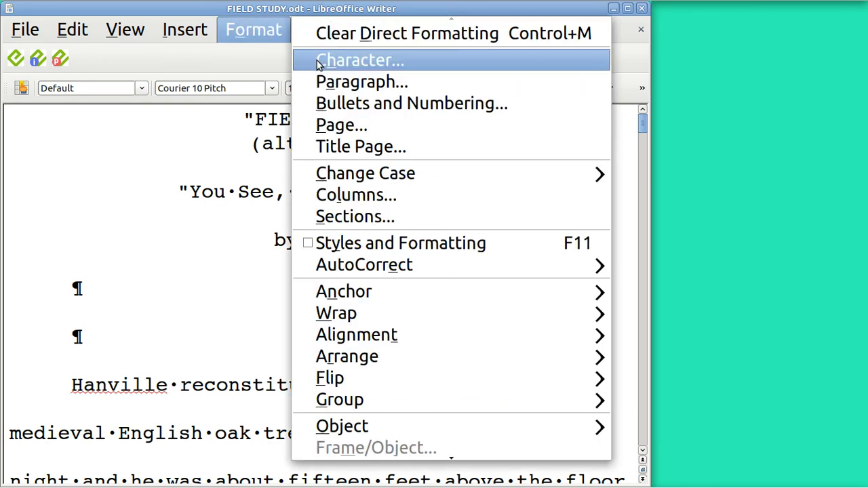
{"action": "left_click", "coordinate": [342, 82]}
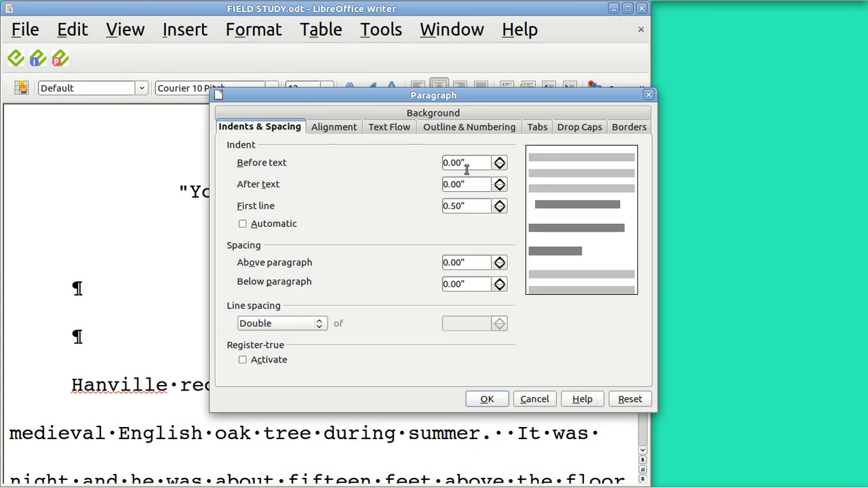
{"action": "left_click", "coordinate": [499, 210]}
{"action": "left_click", "coordinate": [500, 210]}
{"action": "left_click", "coordinate": [499, 210]}
{"action": "left_click", "coordinate": [500, 210]}
{"action": "left_click", "coordinate": [500, 210]}
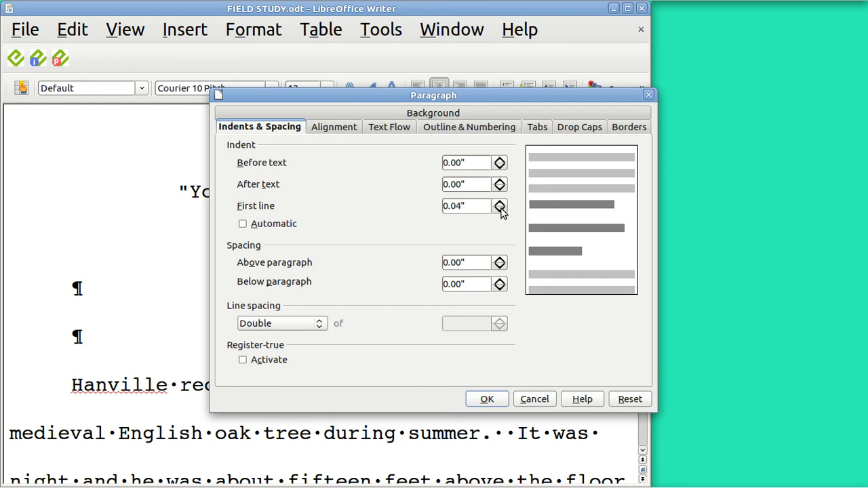
{"action": "left_click", "coordinate": [500, 210]}
{"action": "left_click", "coordinate": [486, 400]}
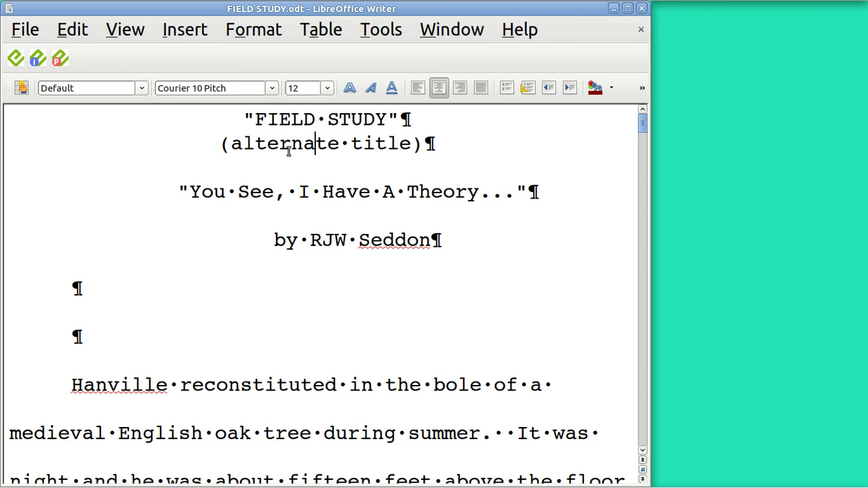
{"action": "left_click", "coordinate": [247, 34]}
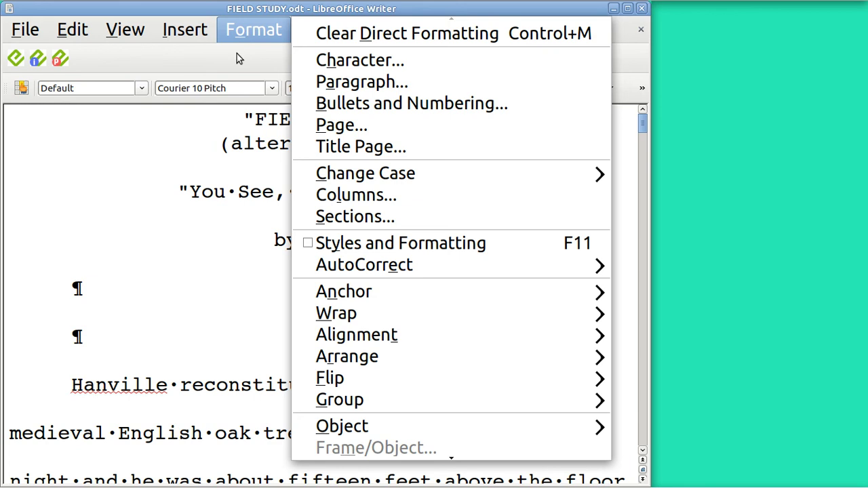
{"action": "left_click", "coordinate": [237, 54]}
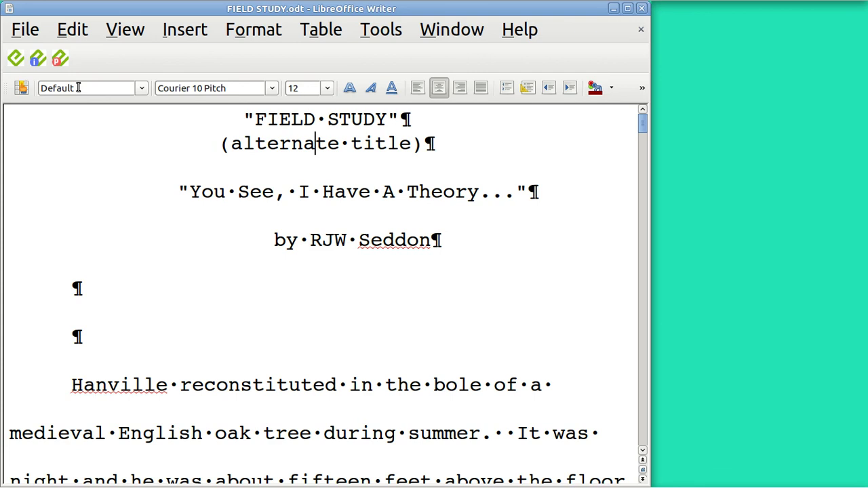
Step: Set the zoom factor to 100% and switch the document view to Print Layout
{"action": "left_click", "coordinate": [125, 32]}
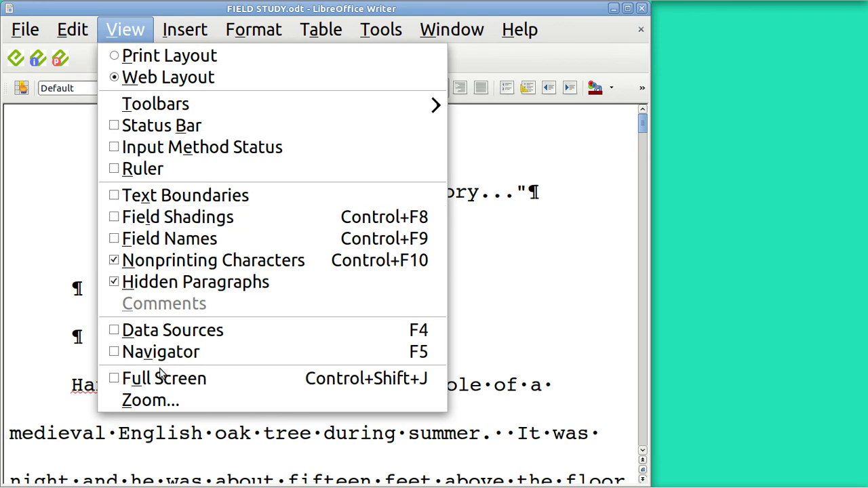
{"action": "left_click", "coordinate": [167, 401]}
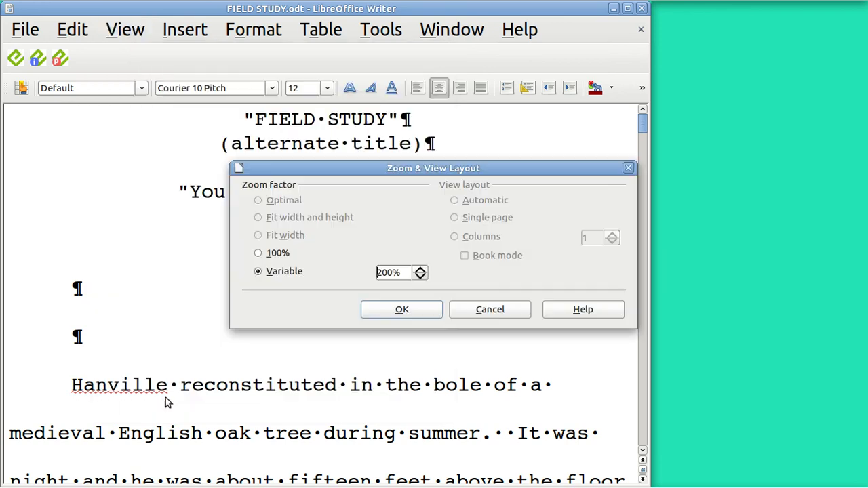
{"action": "left_click", "coordinate": [257, 254]}
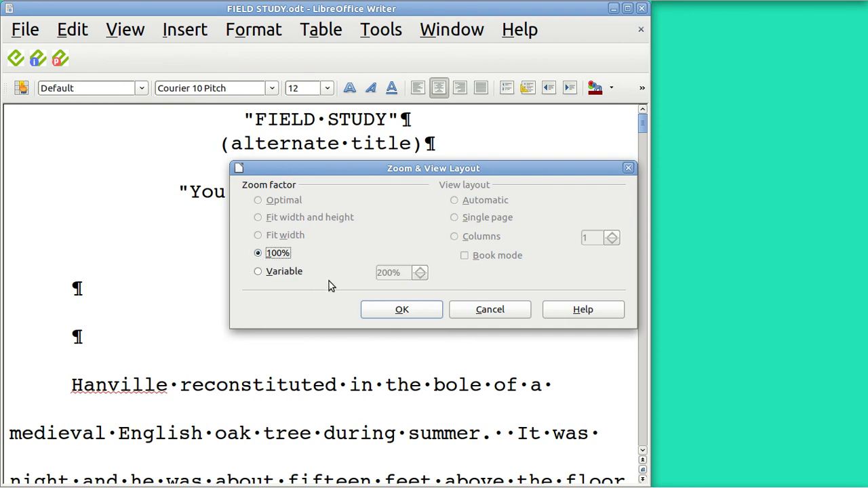
{"action": "left_click", "coordinate": [400, 311]}
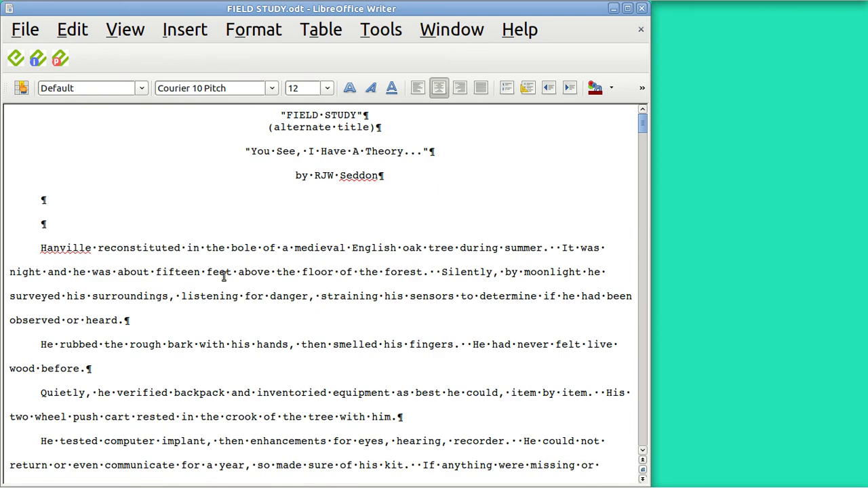
{"action": "left_click", "coordinate": [123, 34]}
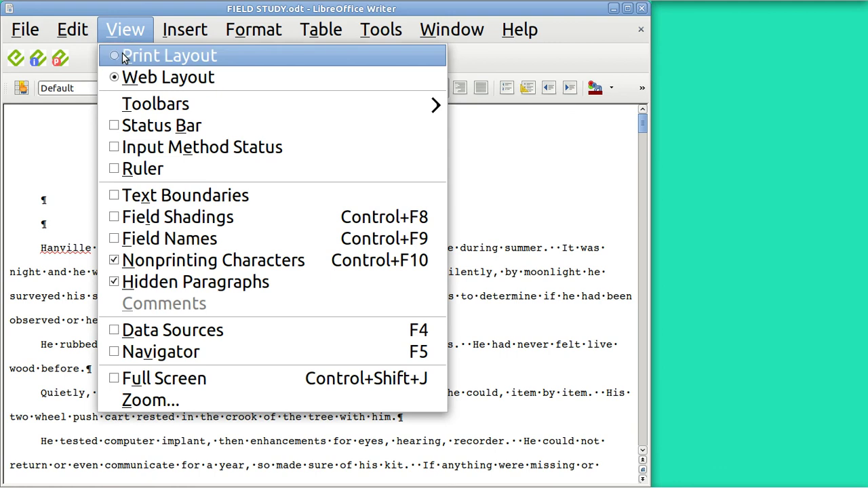
{"action": "left_click", "coordinate": [124, 56]}
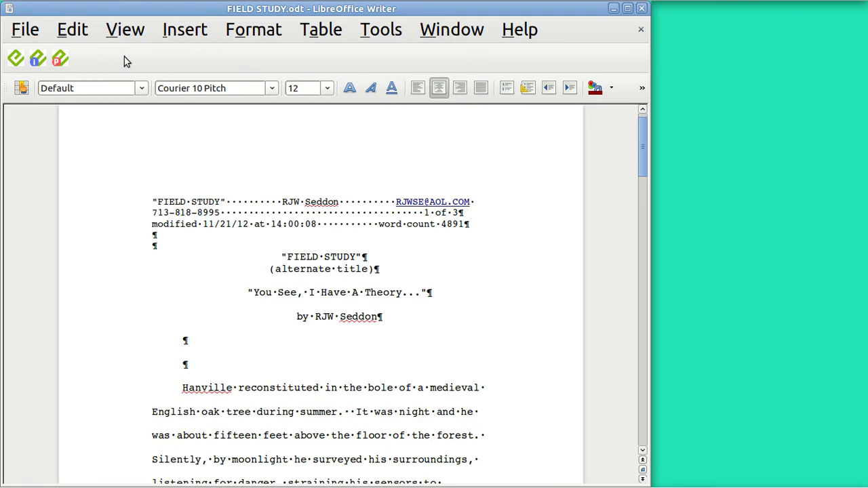
Step: Page down through the manuscript in Print Layout to review its page headers and double-spaced text
{"action": "mouse_move", "coordinate": [242, 177]}
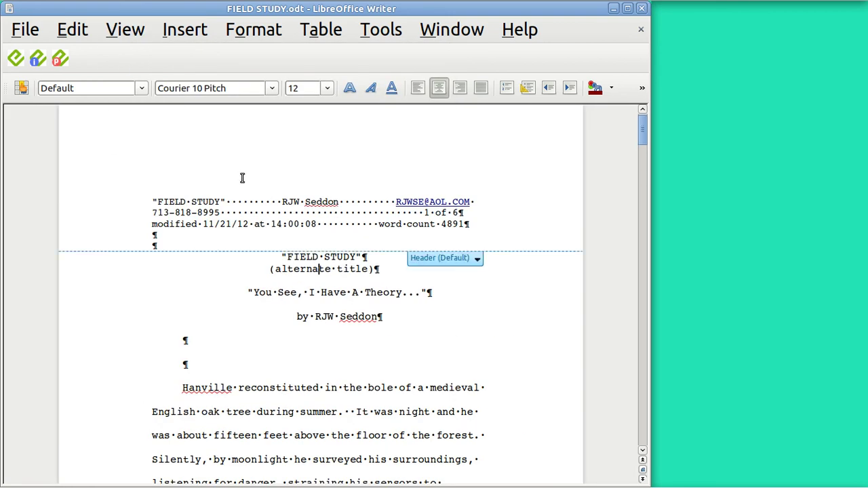
{"action": "key", "text": "Page_Down"}
{"action": "key", "text": "Page_Down"}
{"action": "key", "text": "Page_Down"}
{"action": "key", "text": "Page_Down"}
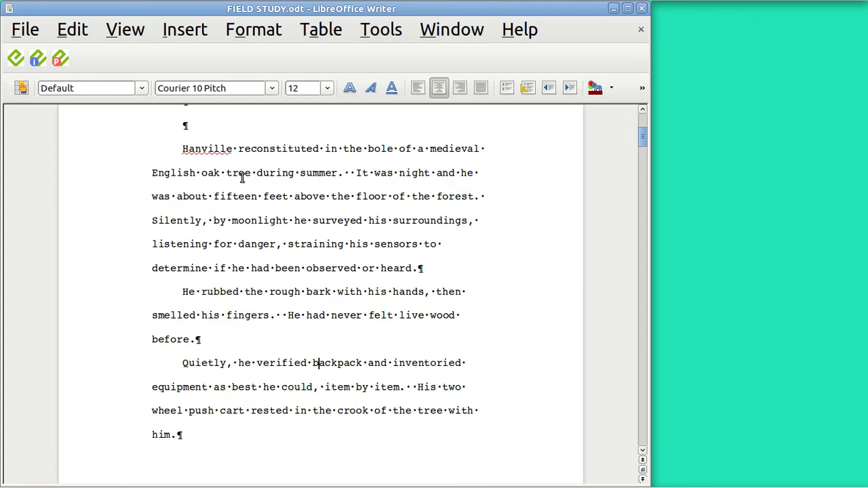
{"action": "key", "text": "Page_Down"}
{"action": "key", "text": "Page_Down"}
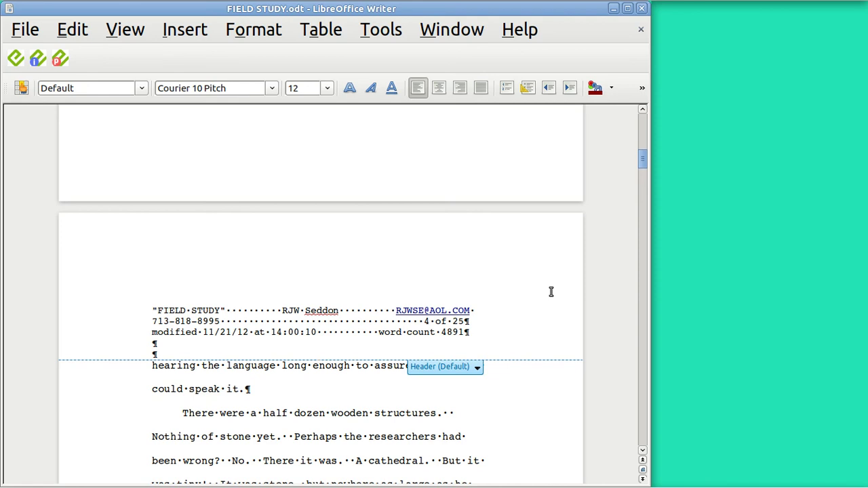
Step: Set the document's zoom factor to Optimal
{"action": "left_click", "coordinate": [131, 32]}
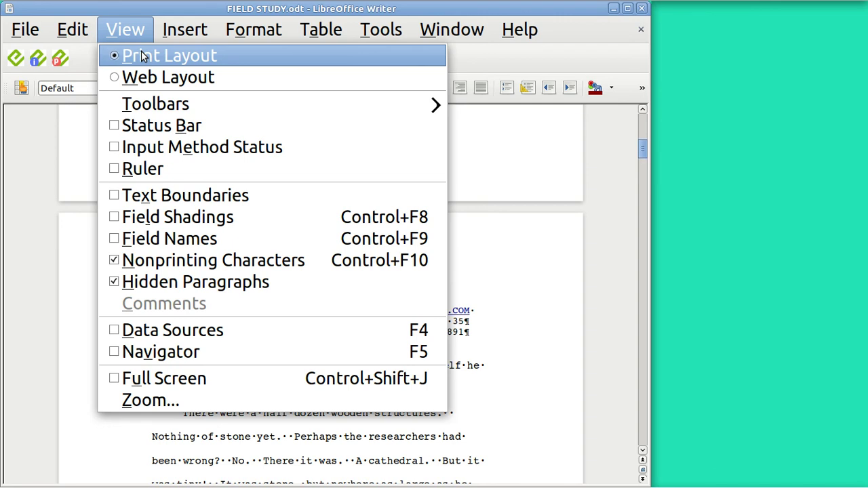
{"action": "left_click", "coordinate": [148, 403]}
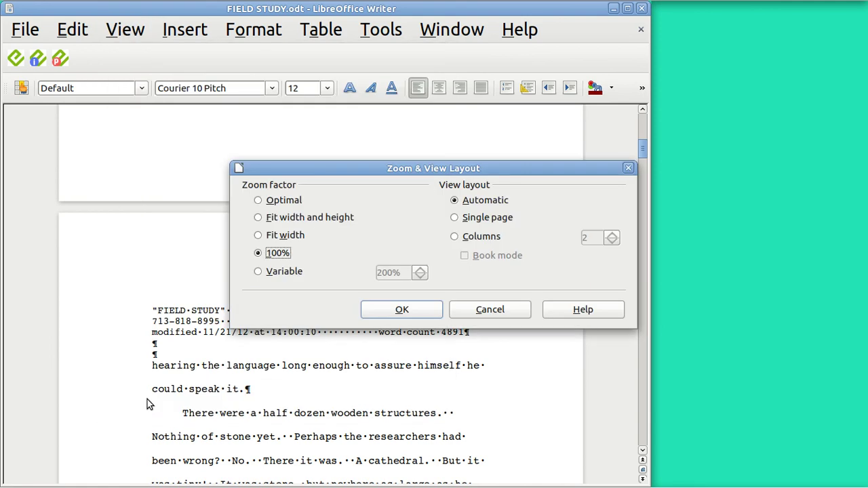
{"action": "left_click", "coordinate": [259, 201]}
{"action": "left_click", "coordinate": [401, 310]}
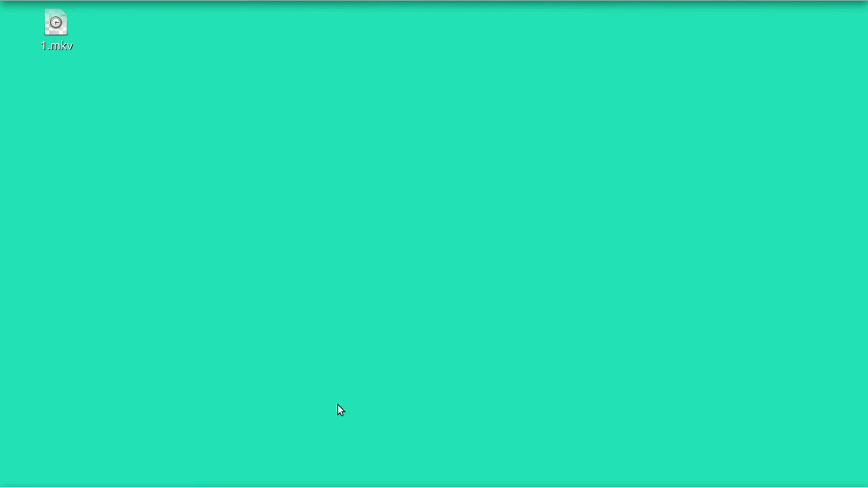
{"action": "mouse_move", "coordinate": [271, 486]}
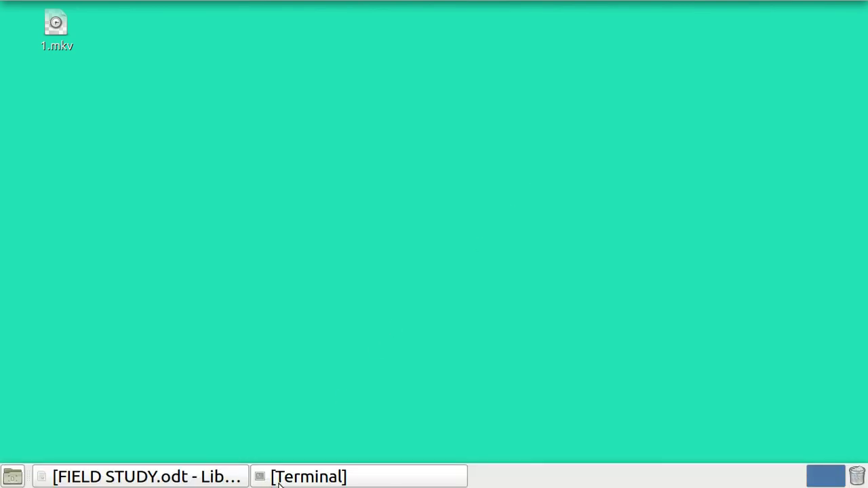
{"action": "left_click", "coordinate": [281, 479]}
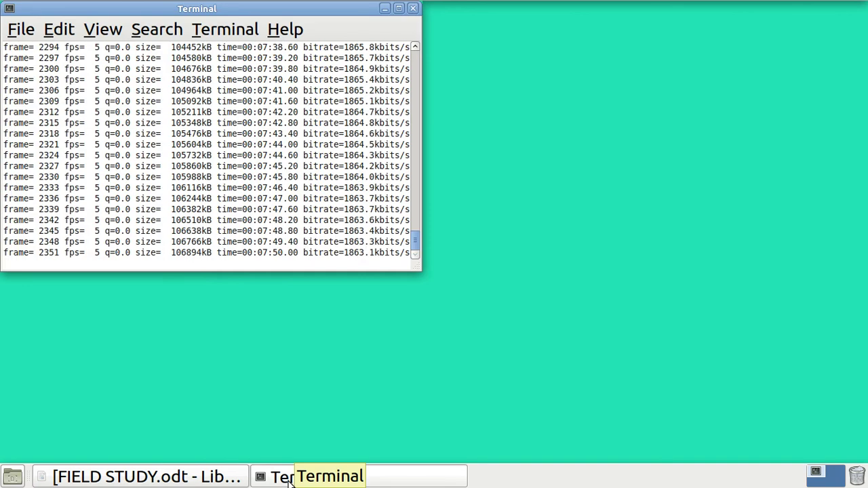